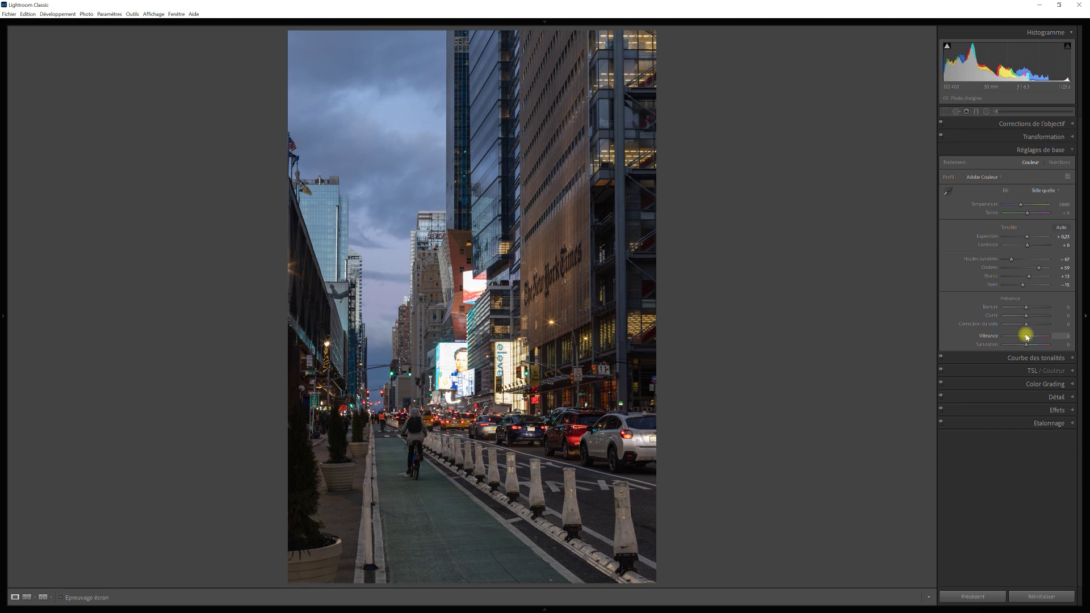
# - Lower the photo's Vibrance slightly in the Basic panel
pyautogui.moveTo(1026, 337); pyautogui.dragTo(1031, 336)
pyautogui.moveTo(1024, 345)
pyautogui.mouseDown()
pyautogui.moveTo(1038, 336)
pyautogui.moveTo(1038, 348)
pyautogui.mouseUp()
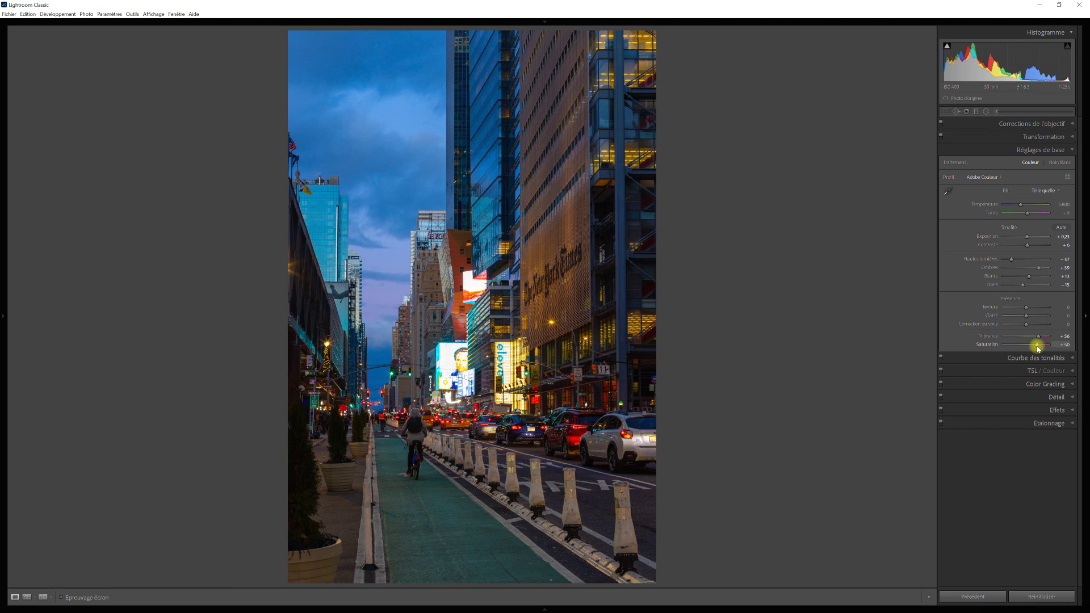
pyautogui.doubleClick(993, 337)
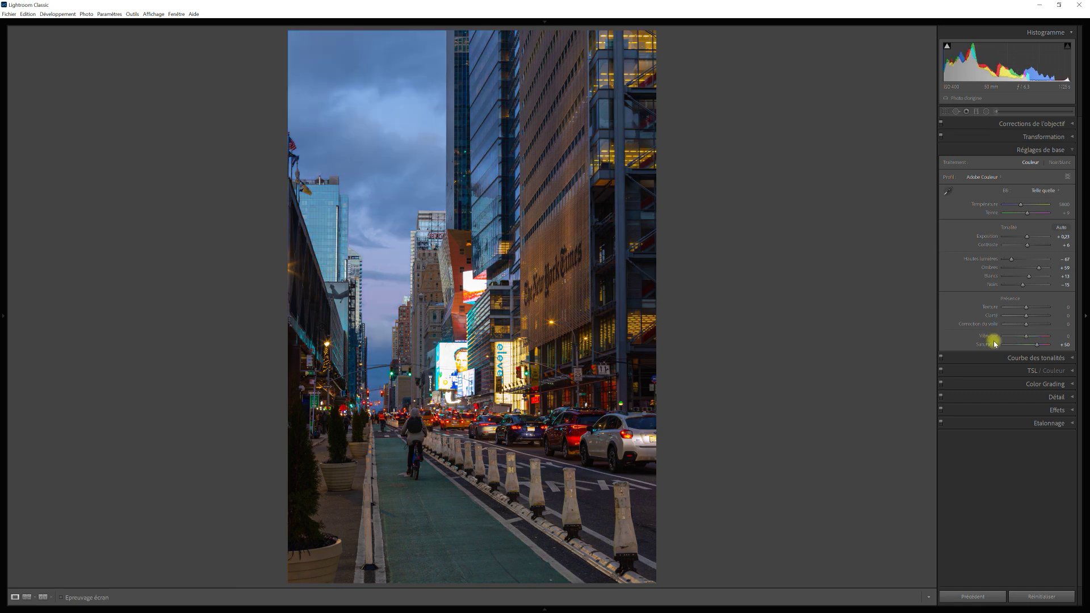
pyautogui.doubleClick(994, 344)
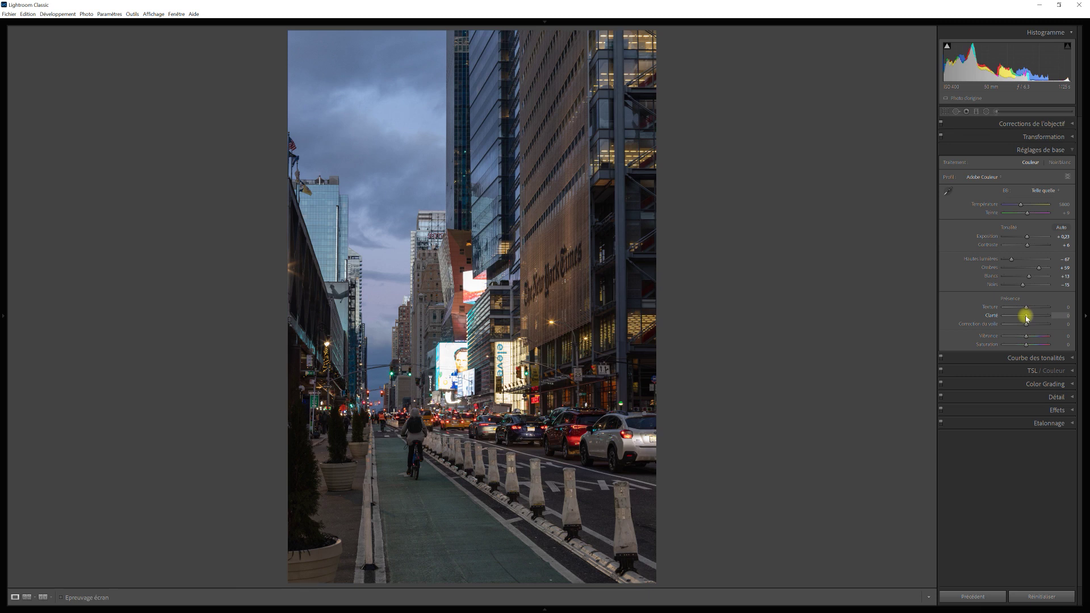
pyautogui.moveTo(1025, 318); pyautogui.dragTo(1042, 316)
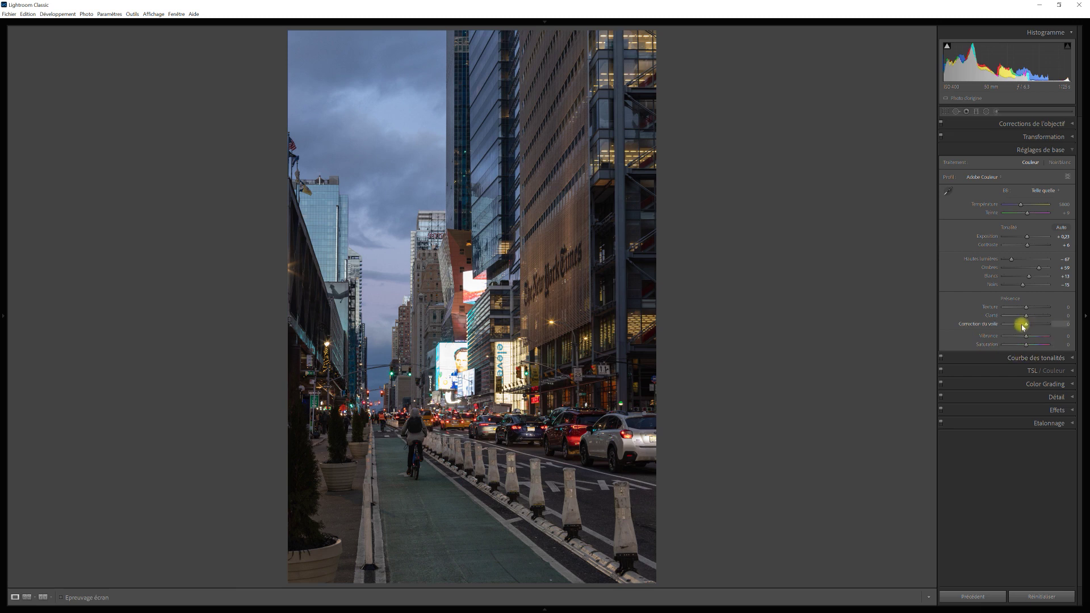
pyautogui.click(1073, 372)
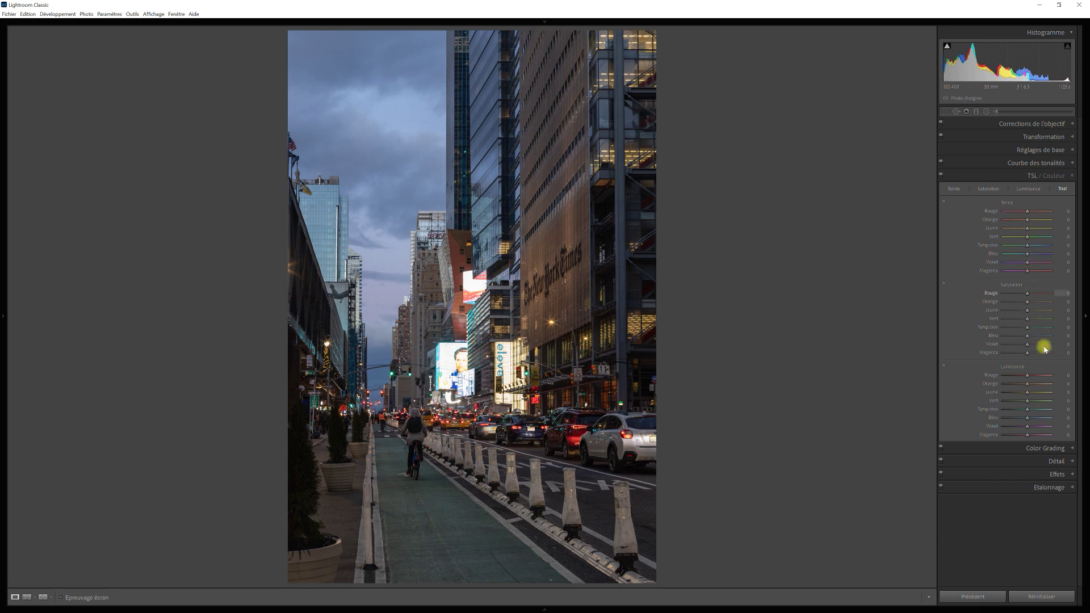
pyautogui.hotkey('ctrl', '1')
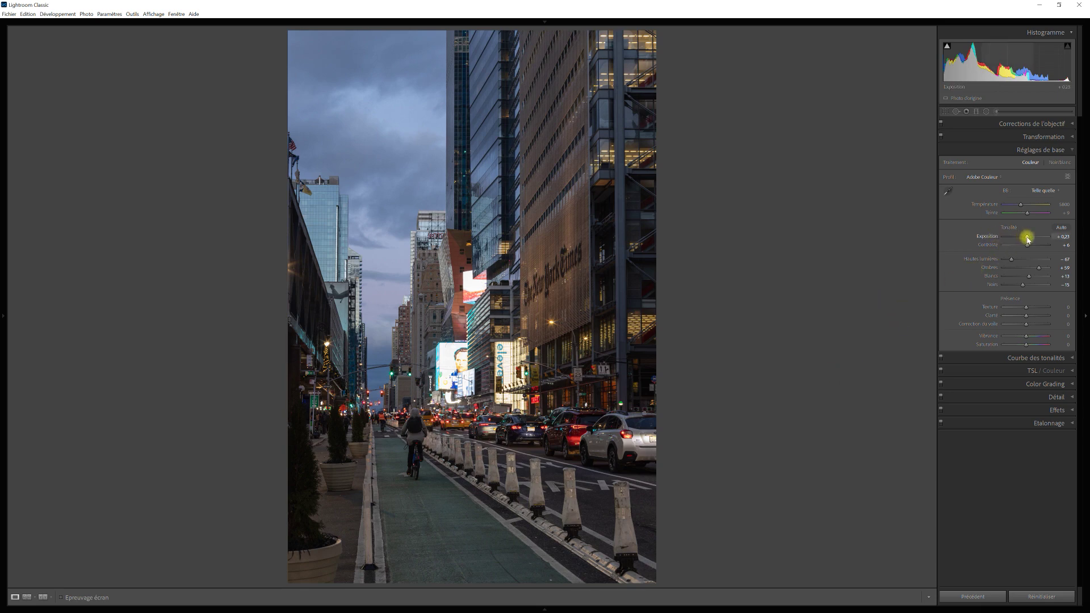
pyautogui.moveTo(1027, 239); pyautogui.dragTo(1022, 239)
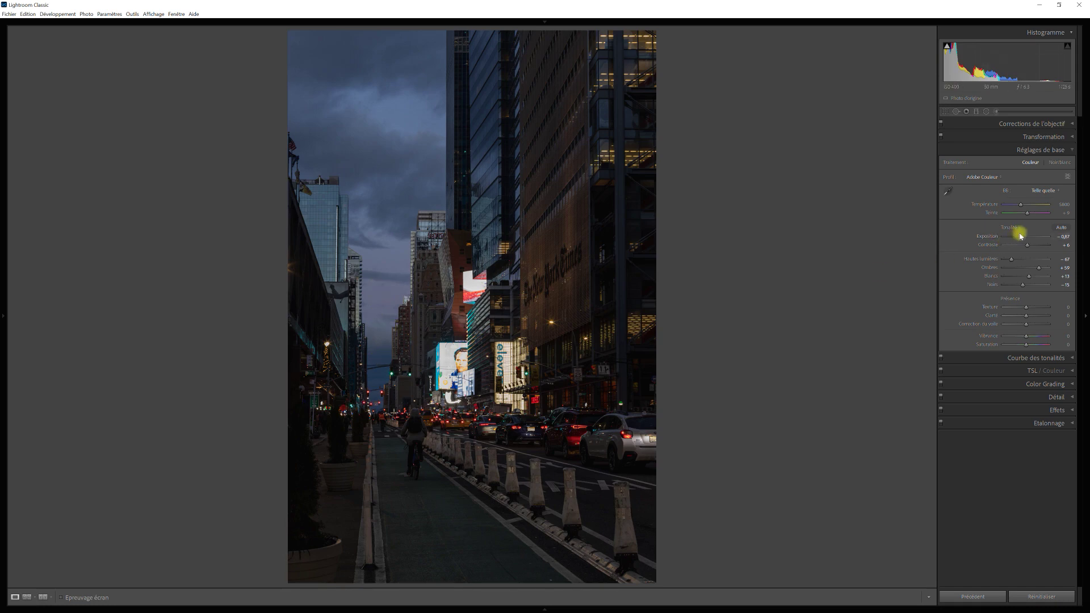
pyautogui.moveTo(1021, 235); pyautogui.dragTo(1027, 239)
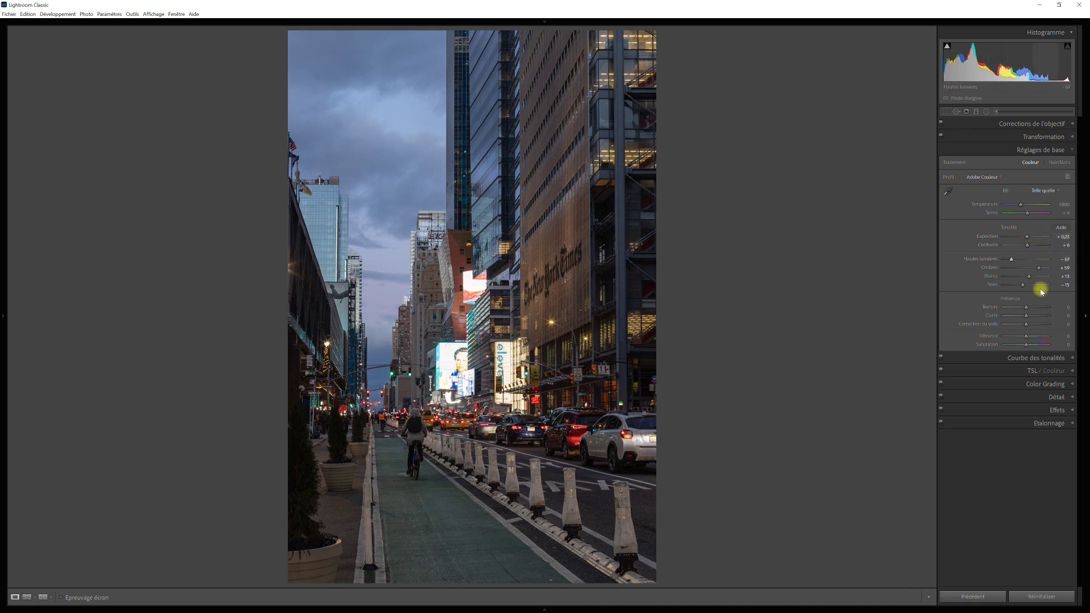
# - Add a highlight point to the tone curve, pull the shadow point down, and lift the black point to output 25
pyautogui.click(1070, 356)
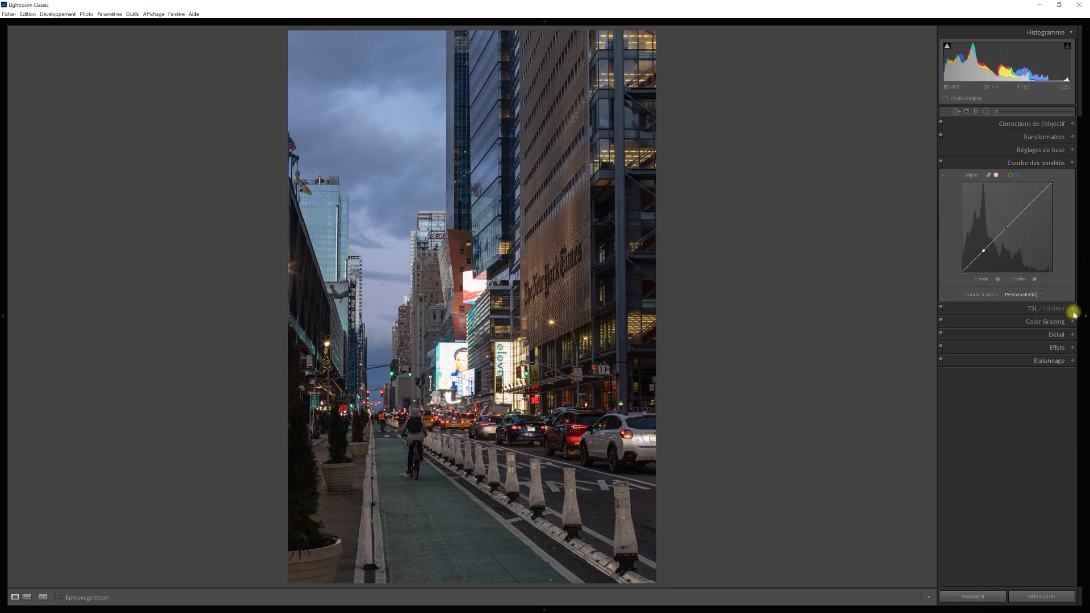
pyautogui.click(1028, 206)
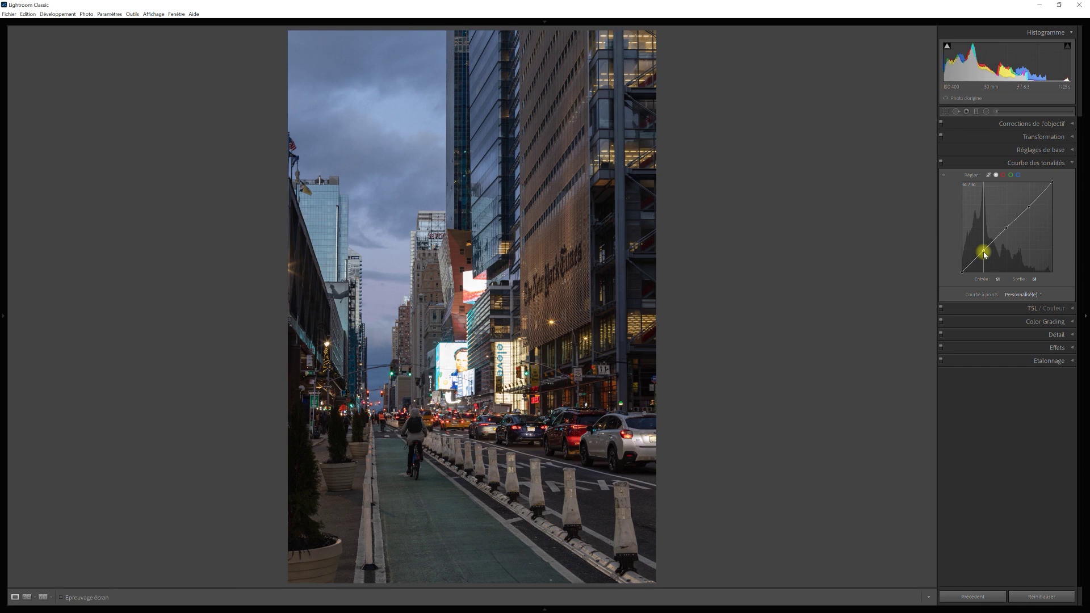
pyautogui.moveTo(984, 255); pyautogui.dragTo(982, 259)
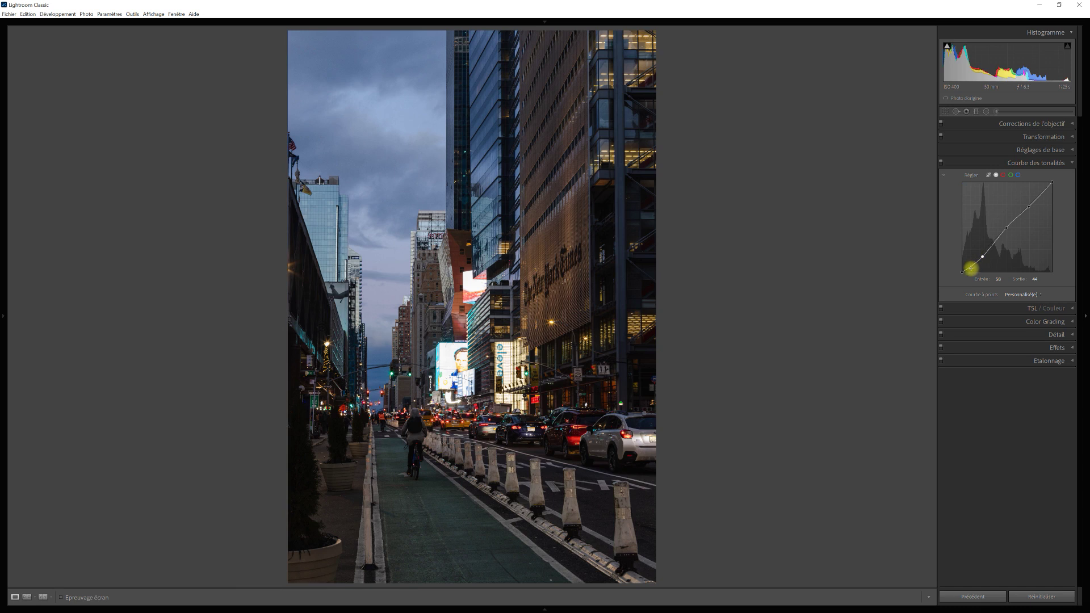
pyautogui.moveTo(962, 277); pyautogui.dragTo(960, 269)
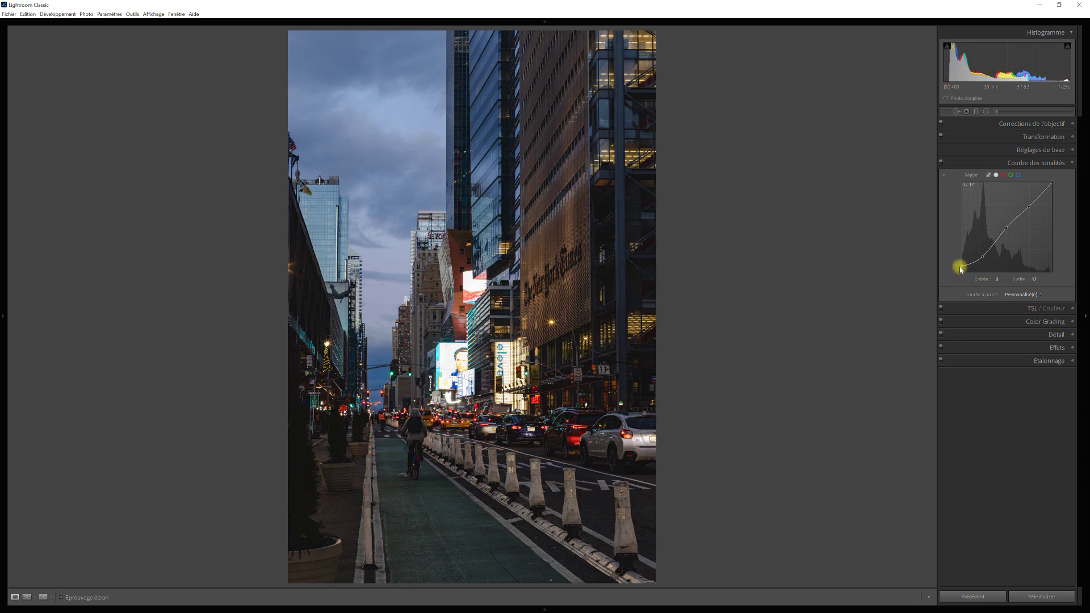
pyautogui.moveTo(960, 269); pyautogui.dragTo(960, 266)
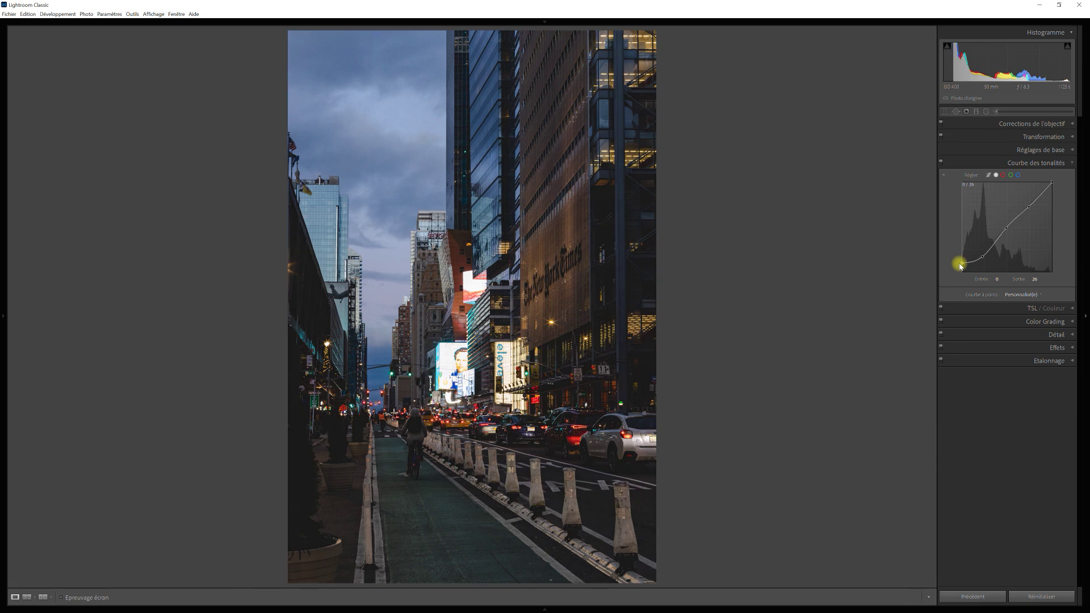
pyautogui.moveTo(960, 266); pyautogui.dragTo(961, 258)
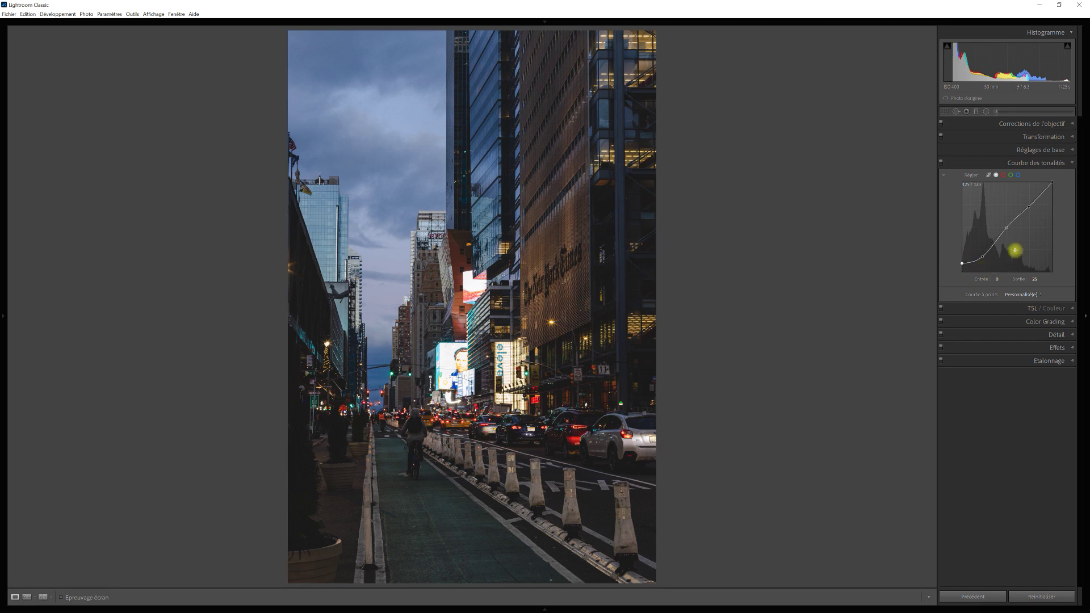
# - Open the HSL panel and cycle through its Hue, Saturation, Luminance and All views
pyautogui.click(1072, 309)
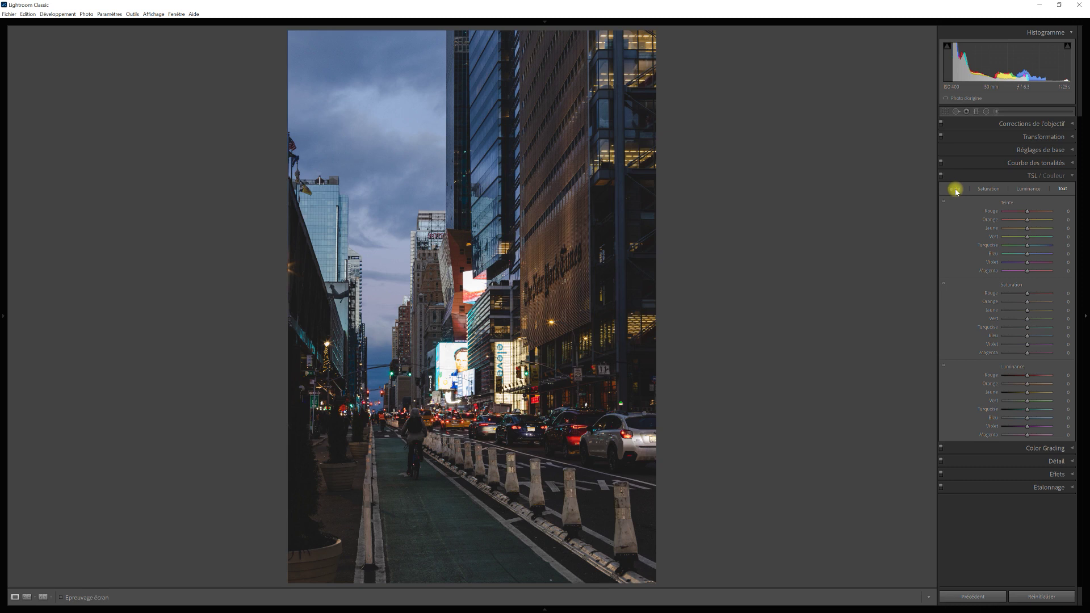
pyautogui.click(954, 190)
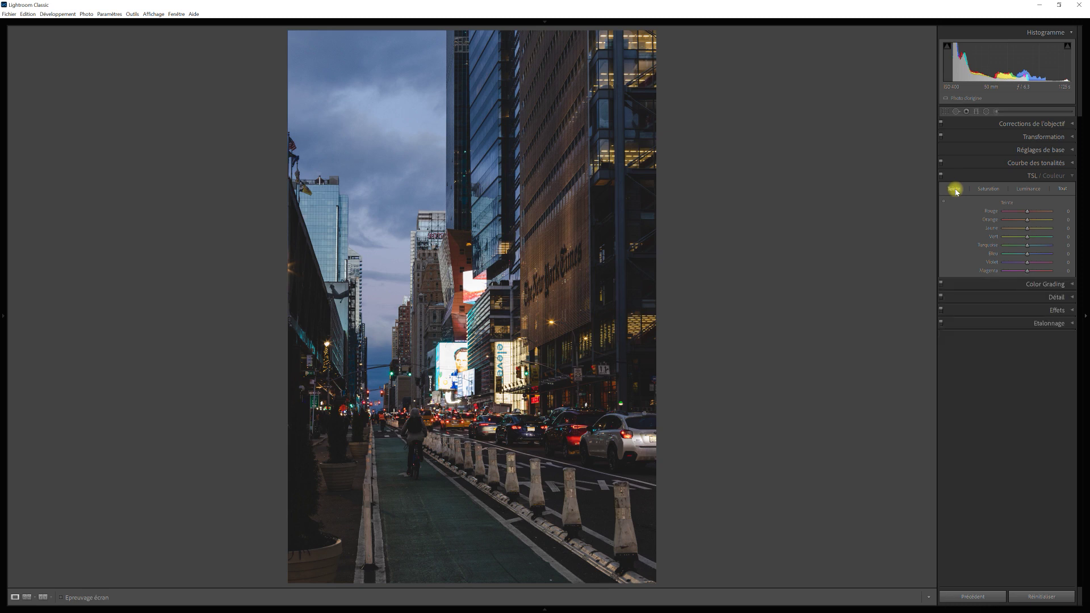
pyautogui.click(989, 188)
pyautogui.click(1027, 189)
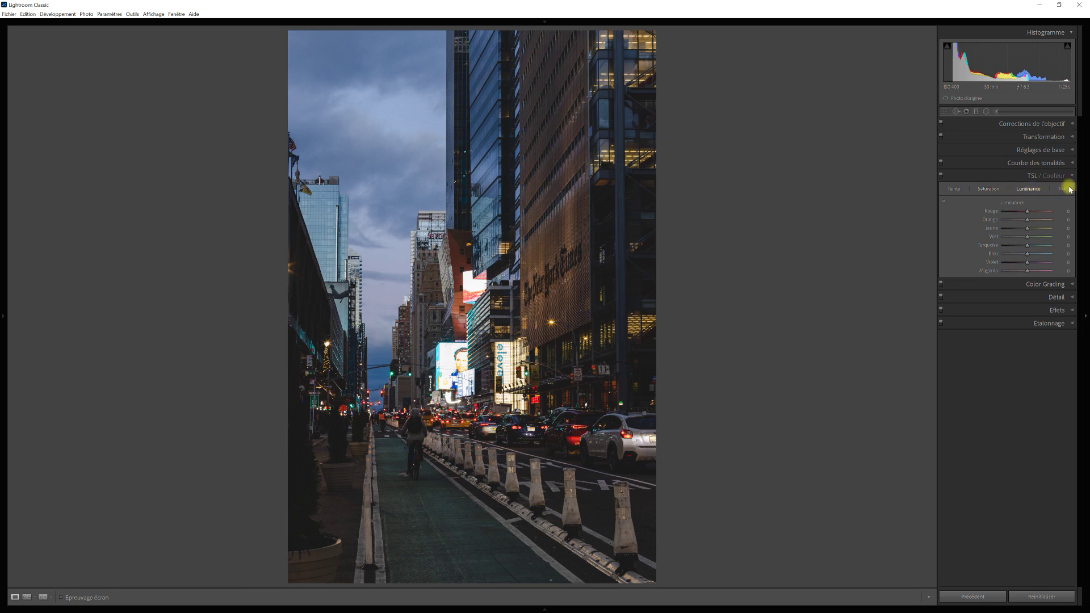
pyautogui.click(1068, 189)
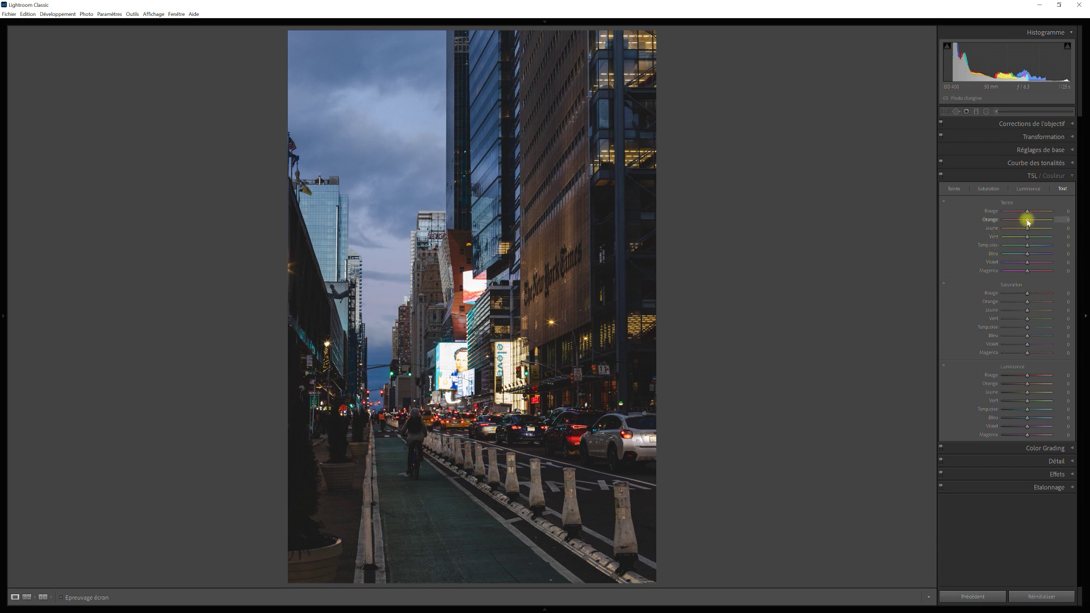
# - Try out orange and yellow hue shifts, resetting them to zero, then push orange toward yellow
pyautogui.moveTo(1028, 221); pyautogui.dragTo(997, 221)
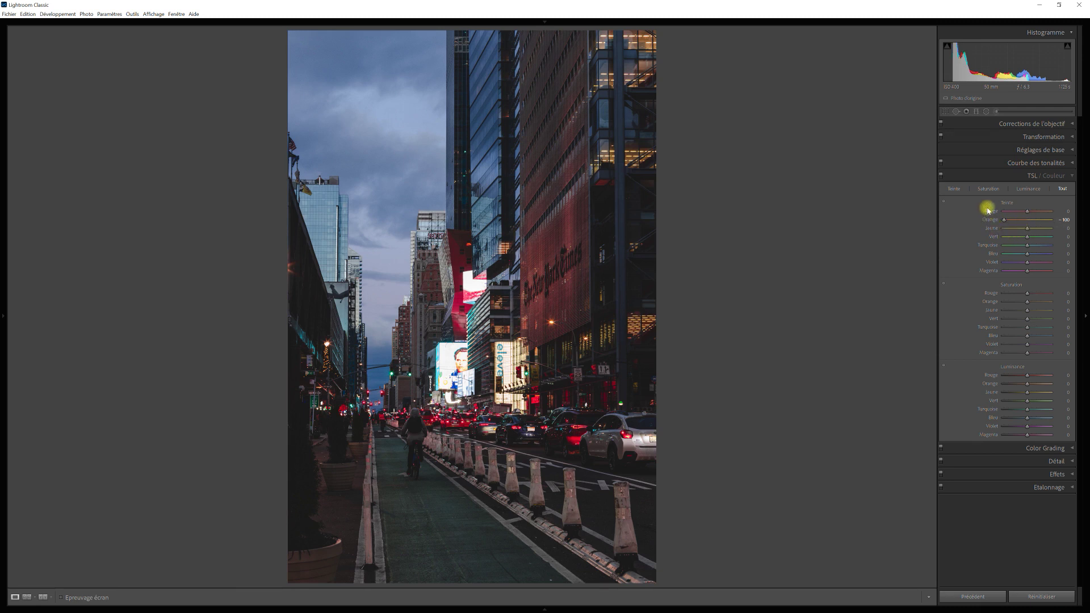
pyautogui.doubleClick(992, 219)
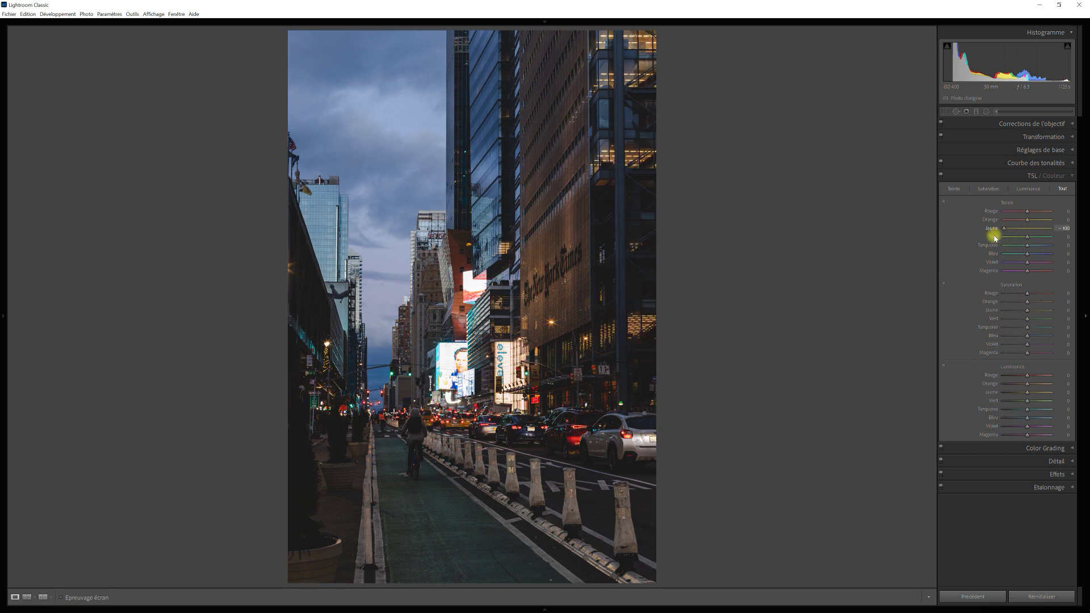
pyautogui.moveTo(994, 235); pyautogui.dragTo(1023, 233)
pyautogui.doubleClick(1009, 227)
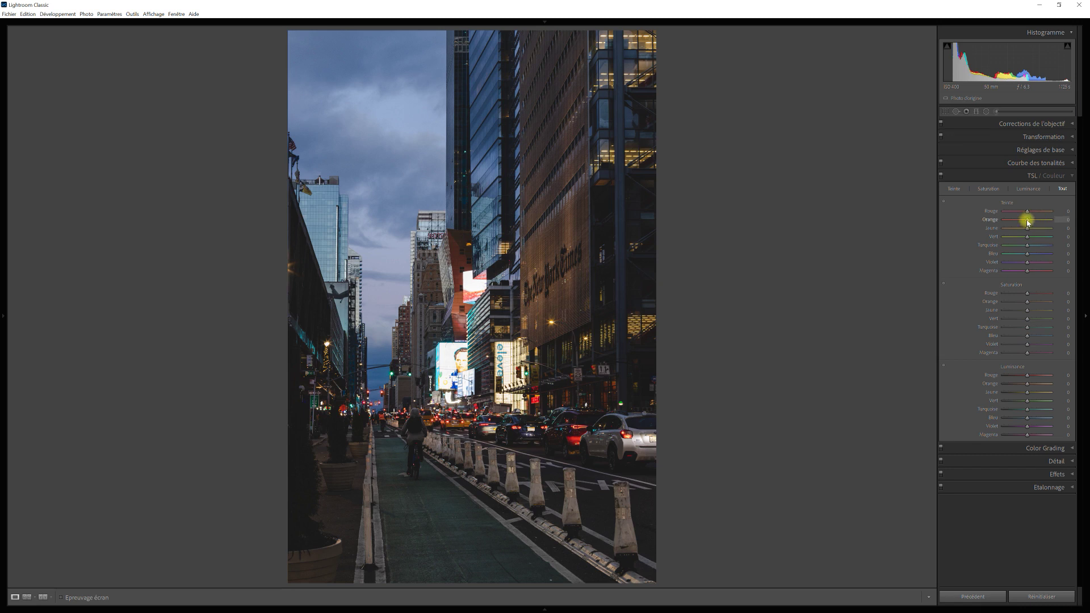
pyautogui.moveTo(1027, 220); pyautogui.dragTo(1060, 222)
# - Set the Orange hue slightly negative, Yellow to -38 and Turquoise to -49
pyautogui.moveTo(1028, 220); pyautogui.dragTo(1025, 222)
pyautogui.moveTo(1027, 230); pyautogui.dragTo(1018, 228)
pyautogui.moveTo(1027, 247); pyautogui.dragTo(1017, 249)
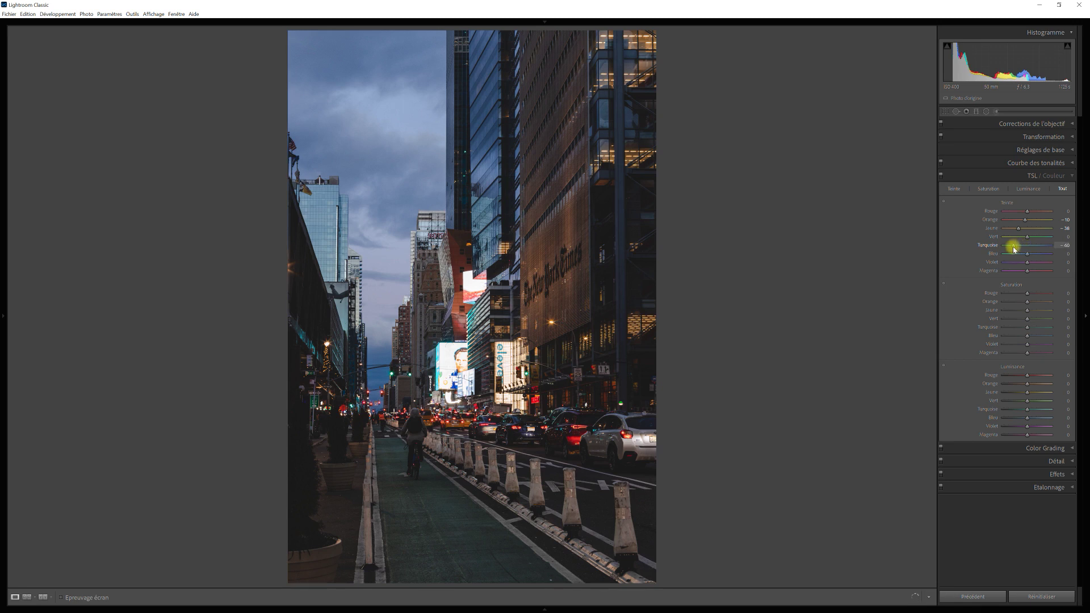
pyautogui.moveTo(1016, 249); pyautogui.dragTo(1017, 250)
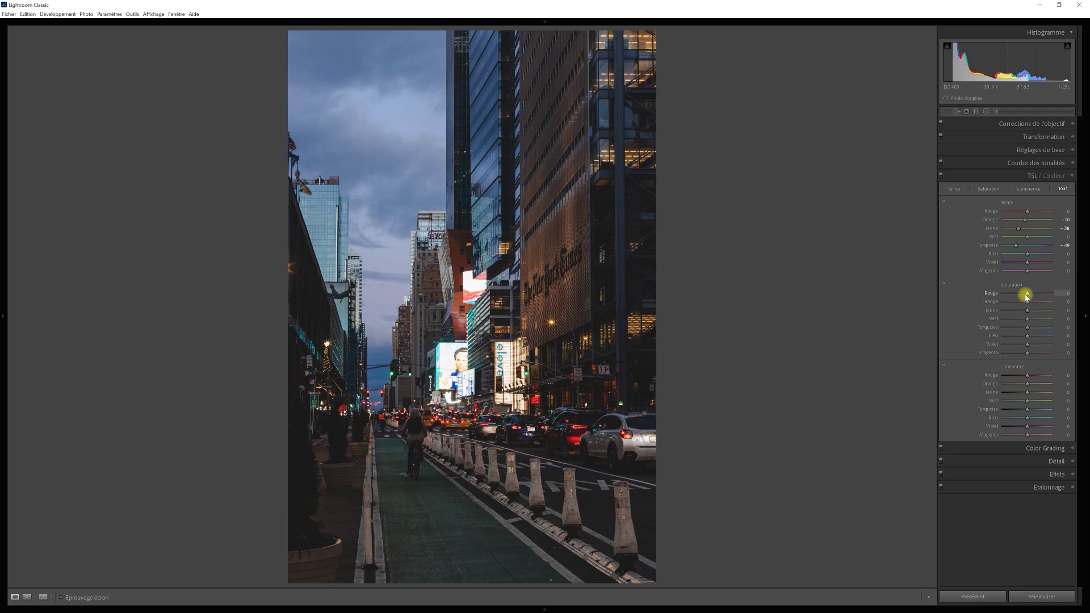
# - Raise red saturation to +20 and orange to +33, add a touch of blue saturation, and slightly brighten red luminance
pyautogui.moveTo(1026, 296); pyautogui.dragTo(1034, 298)
pyautogui.moveTo(1028, 303); pyautogui.dragTo(1037, 307)
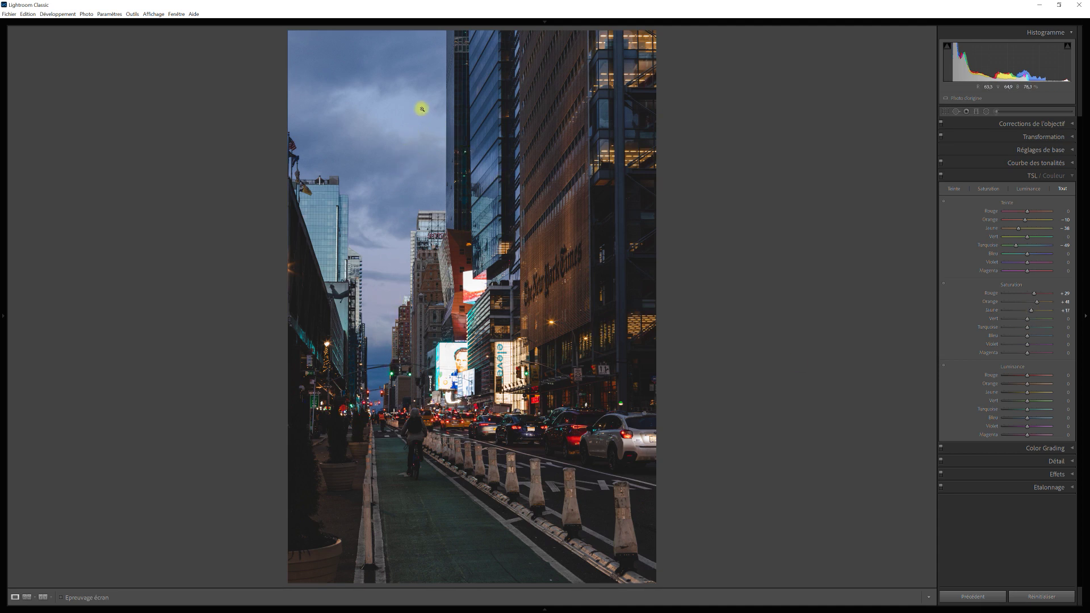
pyautogui.moveTo(1027, 339); pyautogui.dragTo(1030, 338)
pyautogui.moveTo(1026, 377); pyautogui.dragTo(1031, 378)
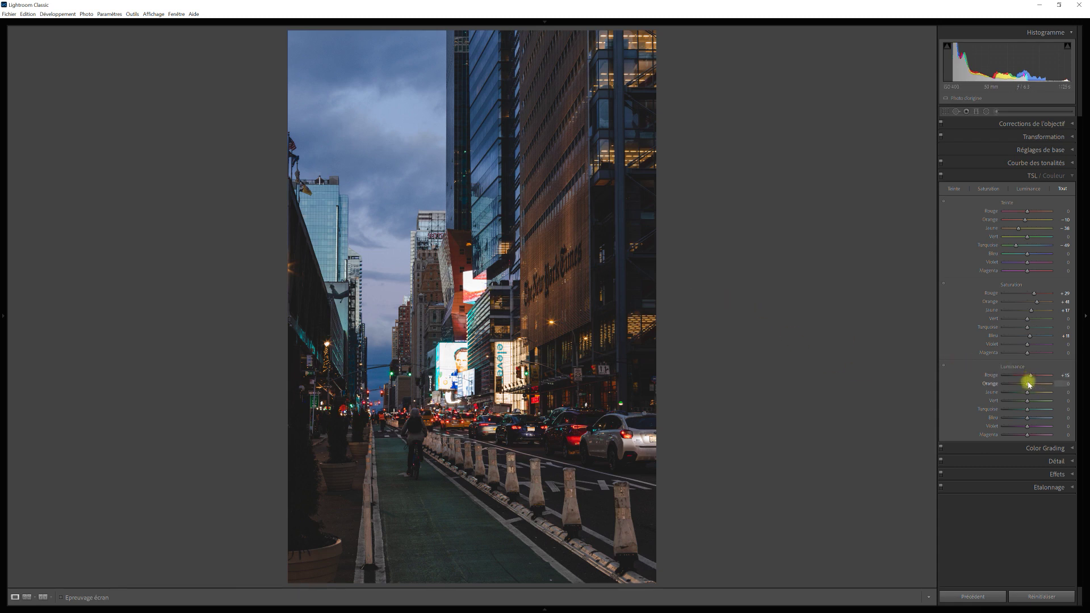
# - Set HSL luminance to oranges +27, yellows +29 and greens -26, with the blues slightly darker
pyautogui.moveTo(1027, 387); pyautogui.dragTo(1043, 386)
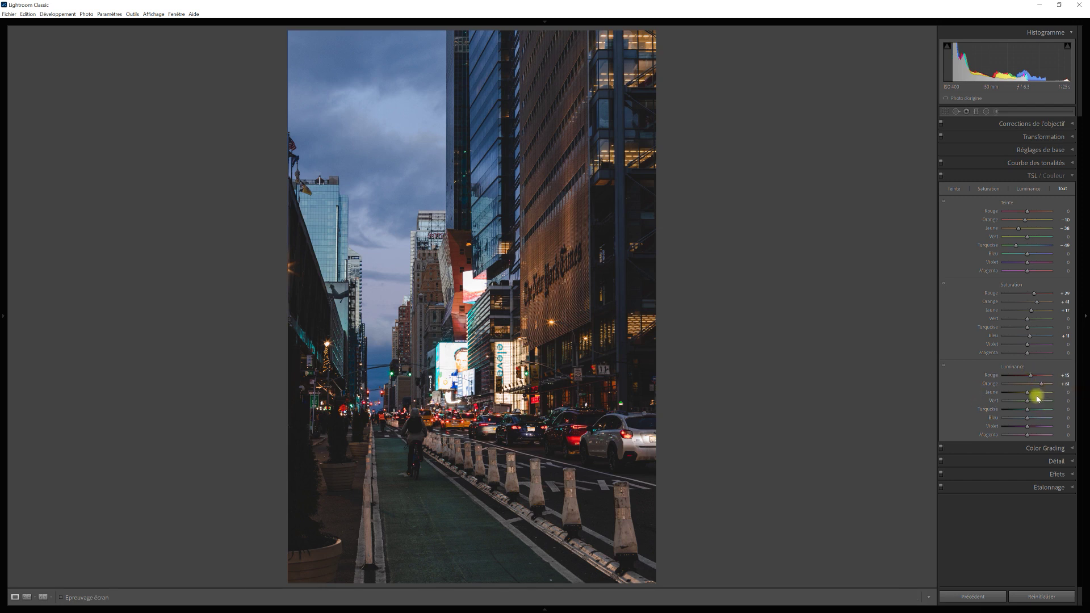
pyautogui.moveTo(1027, 392); pyautogui.dragTo(1040, 397)
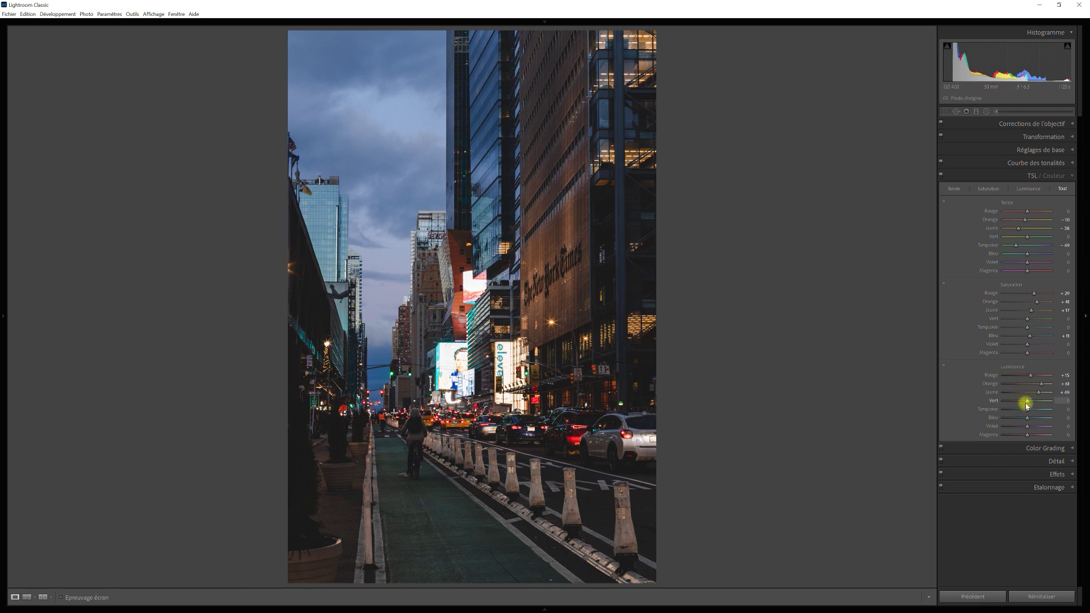
pyautogui.moveTo(1025, 402); pyautogui.dragTo(1021, 401)
pyautogui.moveTo(1027, 421); pyautogui.dragTo(1025, 421)
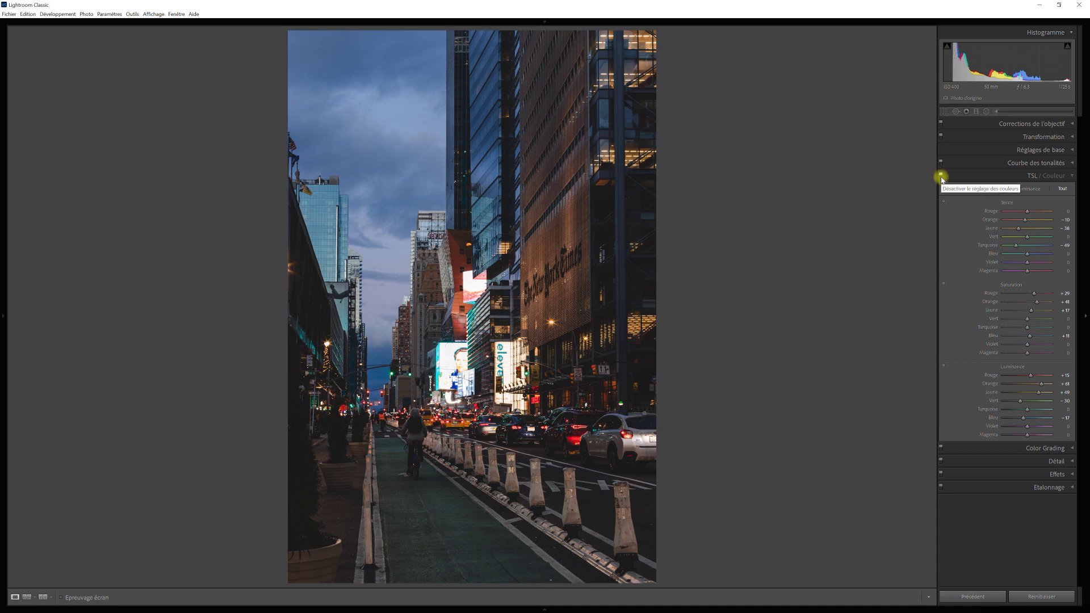
# - Turn the HSL adjustments off and back on to compare against the original
pyautogui.click(940, 176)
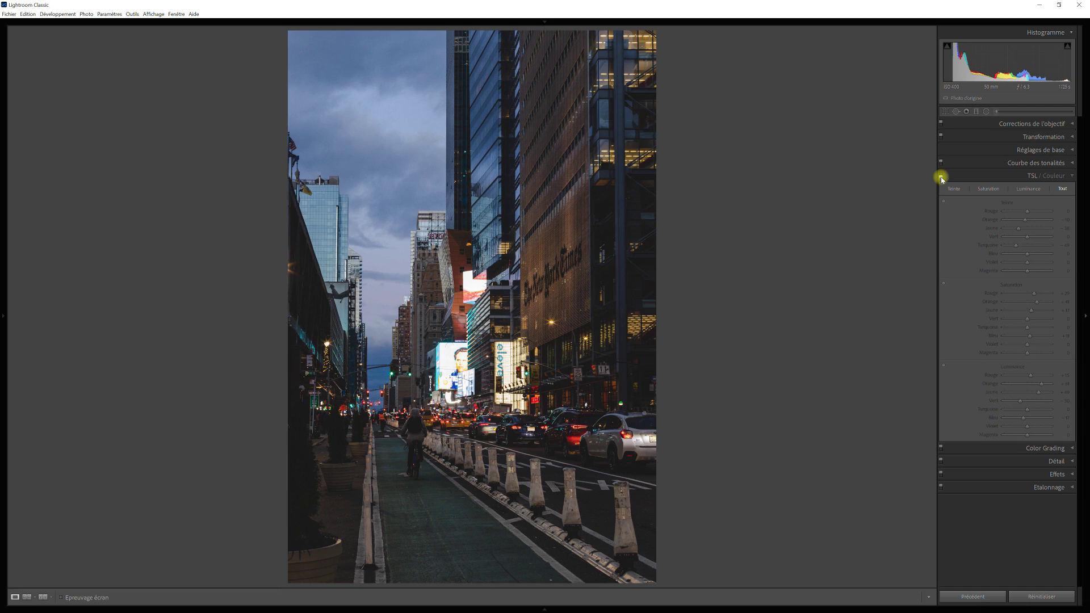
pyautogui.click(941, 177)
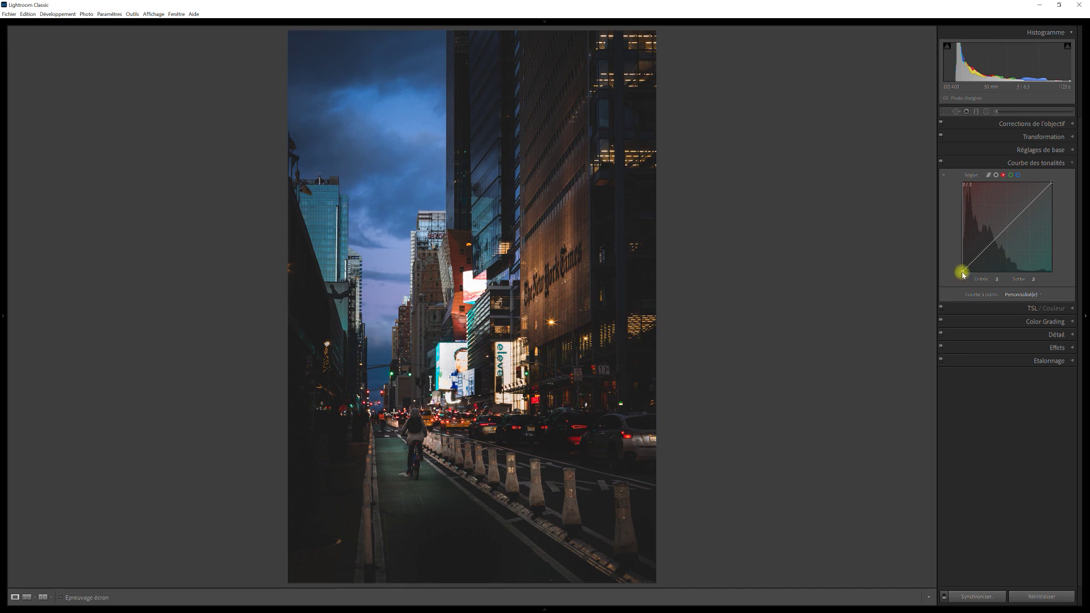
# - Move the red channel's tone-curve black point to around 21/13
pyautogui.moveTo(963, 275); pyautogui.dragTo(968, 272)
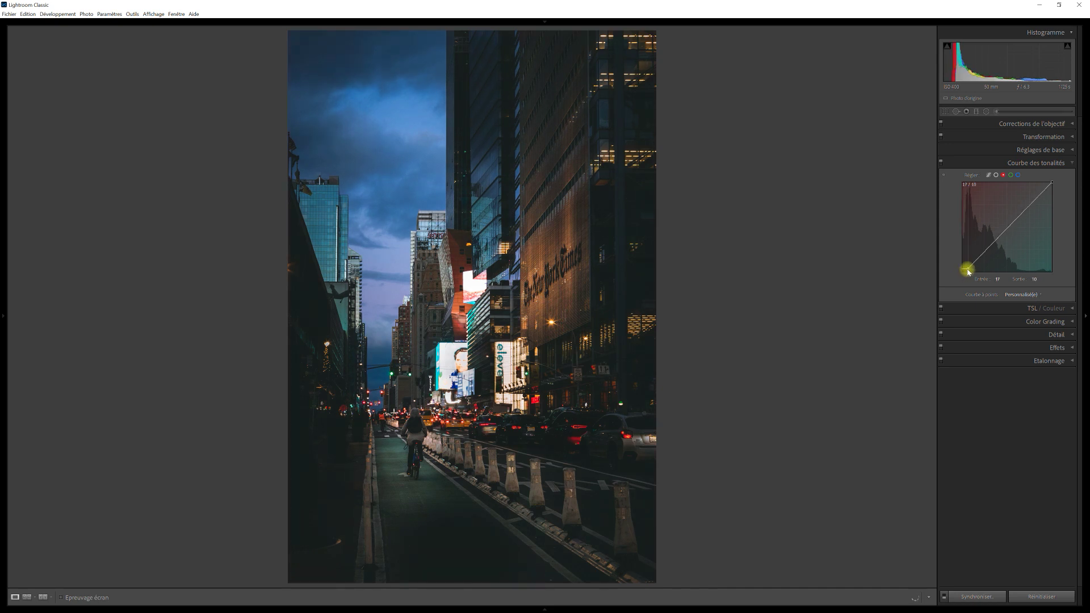
pyautogui.moveTo(968, 271); pyautogui.dragTo(967, 272)
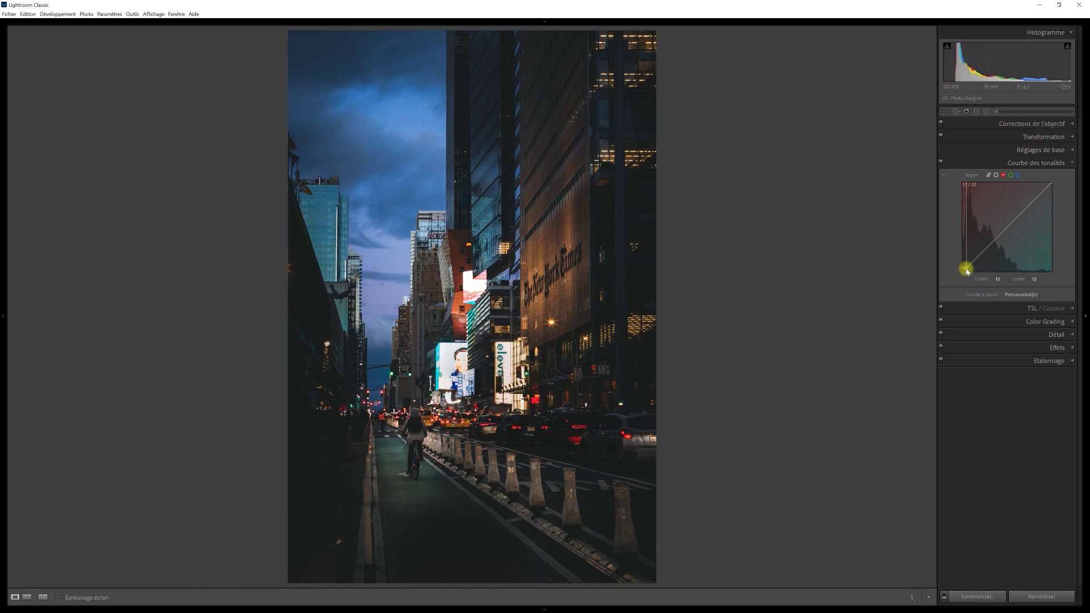
pyautogui.moveTo(966, 270)
pyautogui.mouseDown()
pyautogui.moveTo(984, 272)
pyautogui.moveTo(974, 268)
pyautogui.mouseUp()
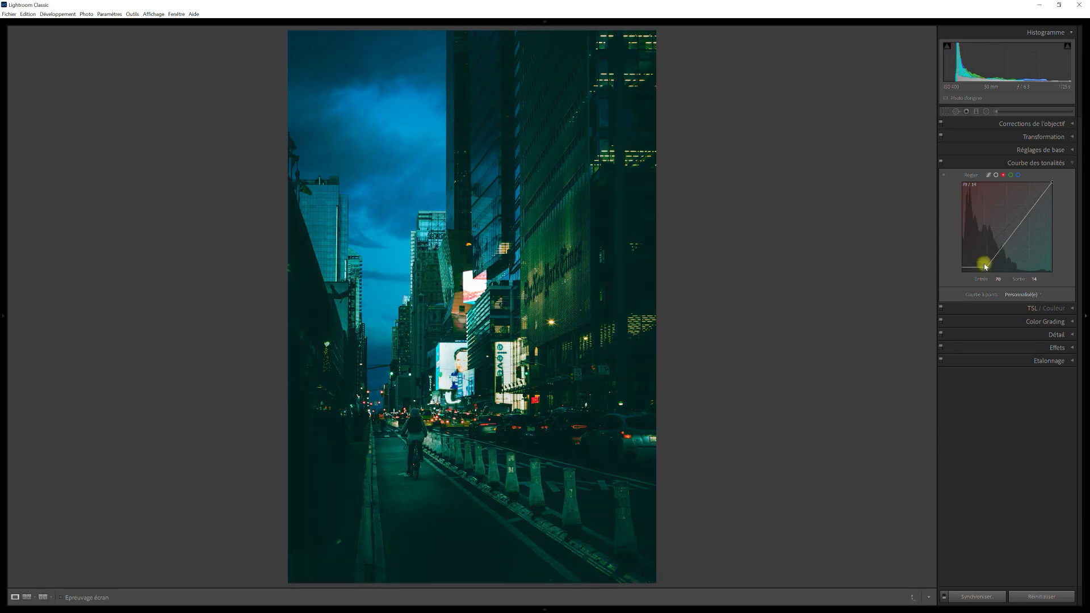
pyautogui.moveTo(974, 269); pyautogui.dragTo(971, 270)
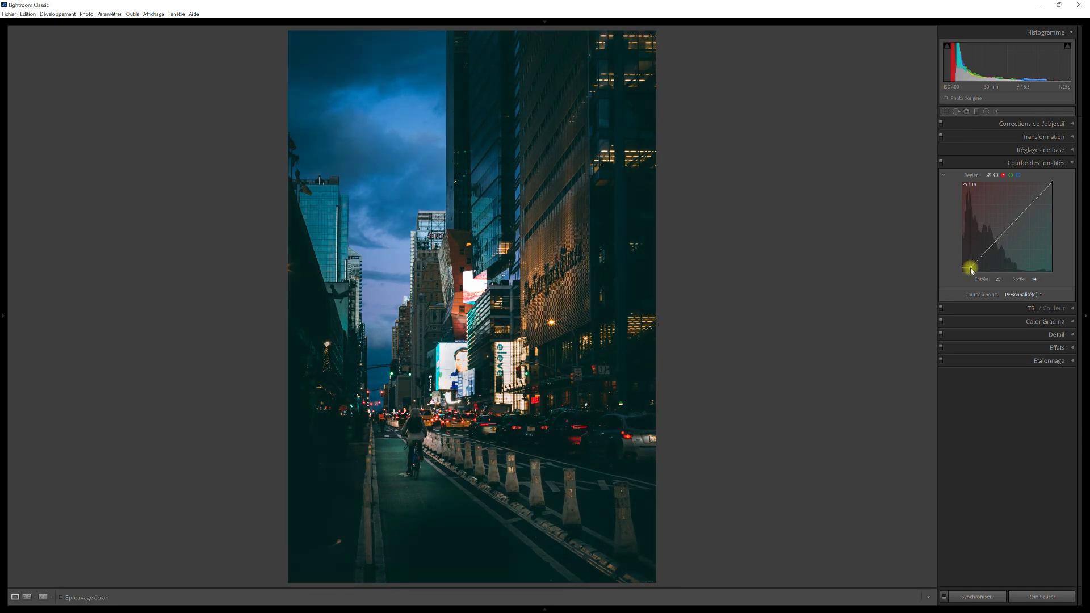
pyautogui.moveTo(970, 271); pyautogui.dragTo(969, 269)
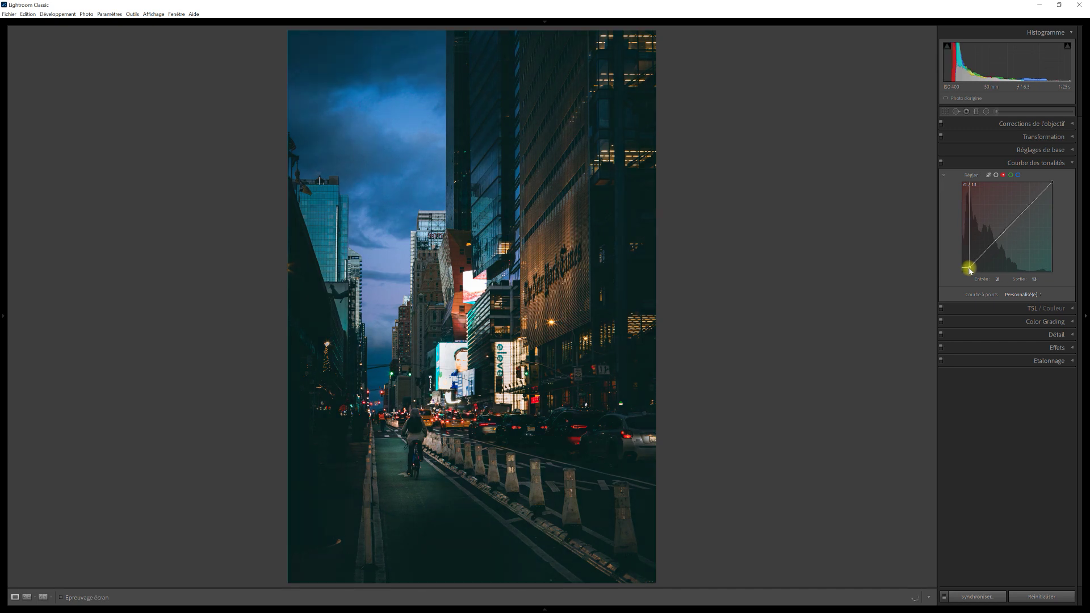